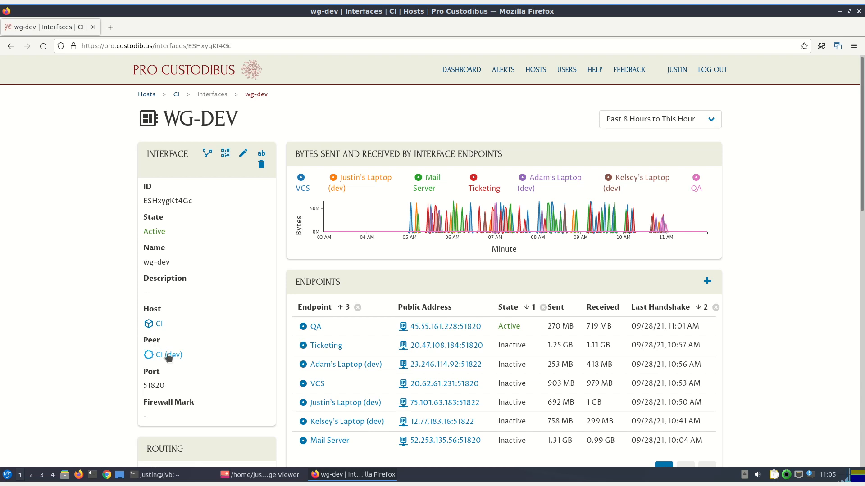
# - Rotate the key pair of the CI (dev) peer used by the wg-dev interface
pyautogui.click(168, 355)
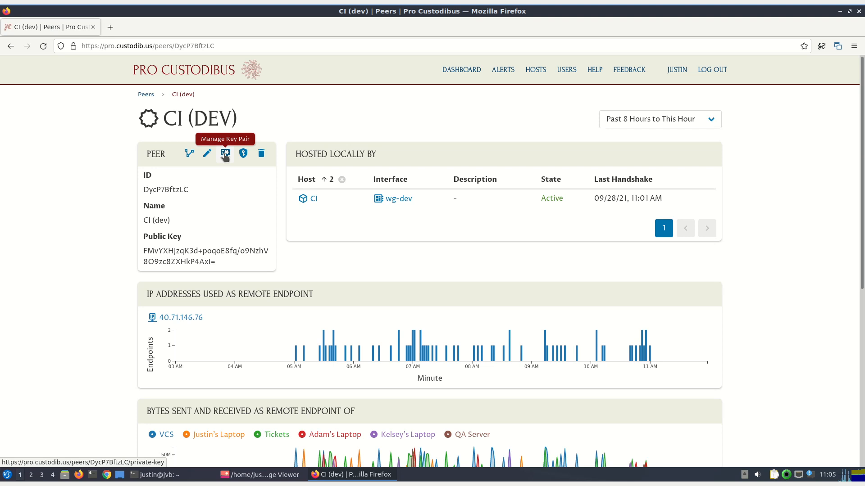
pyautogui.click(225, 154)
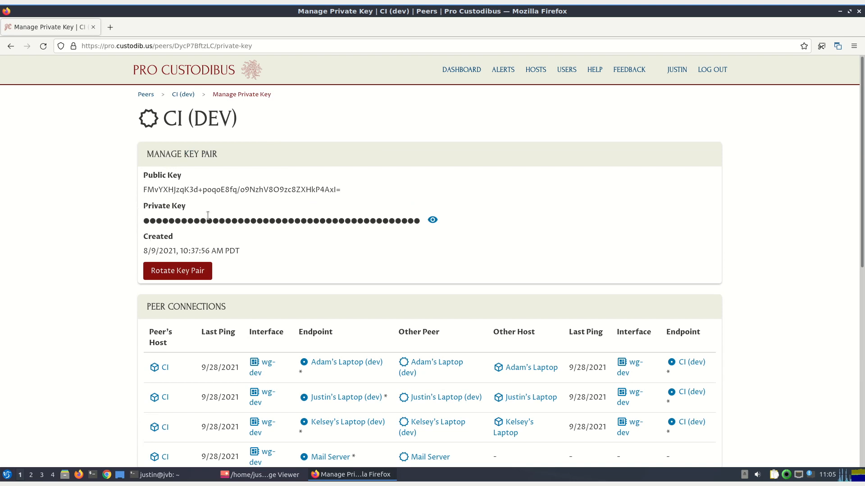
pyautogui.scroll(-1, 113, 217)
pyautogui.scroll(-5, 114, 217)
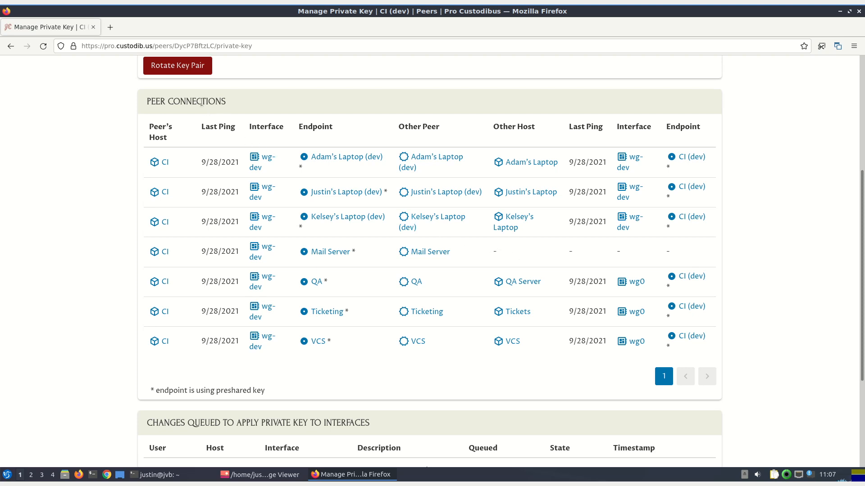
pyautogui.click(179, 69)
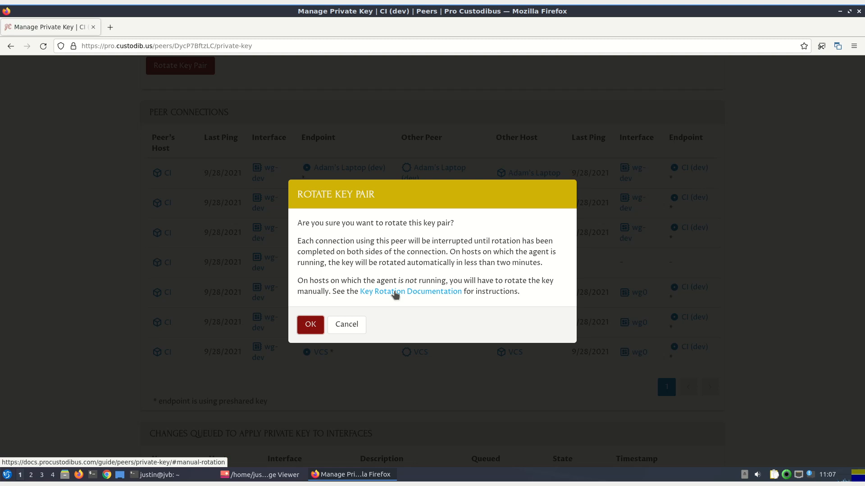
pyautogui.click(309, 324)
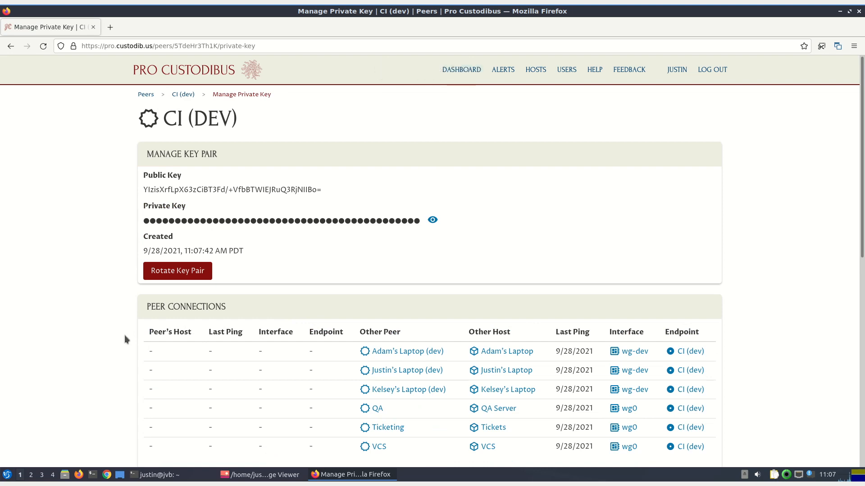
# - Review the rotated peer's connections and the changes queued to apply its new keys to interfaces and endpoints
pyautogui.scroll(-2, 124, 335)
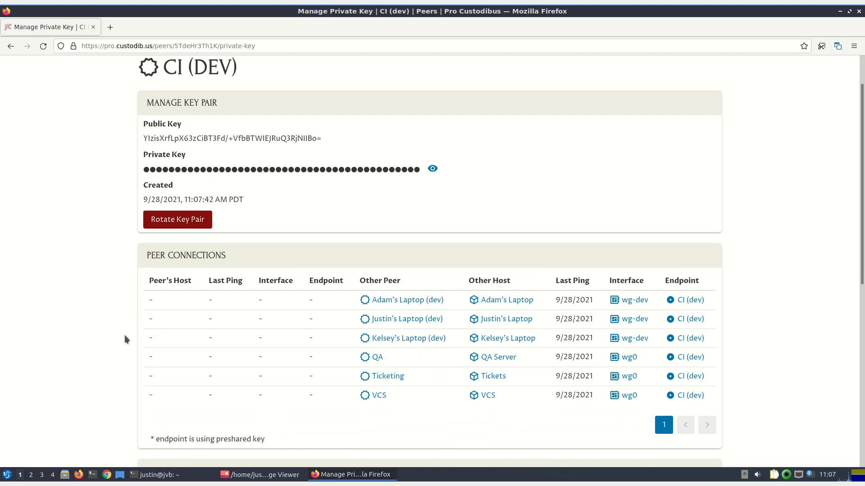
pyautogui.scroll(-2, 124, 335)
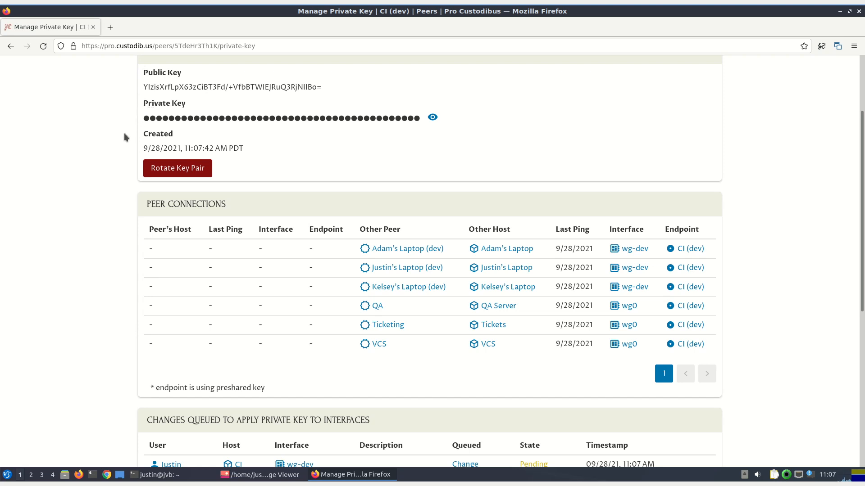
pyautogui.scroll(-4, 101, 142)
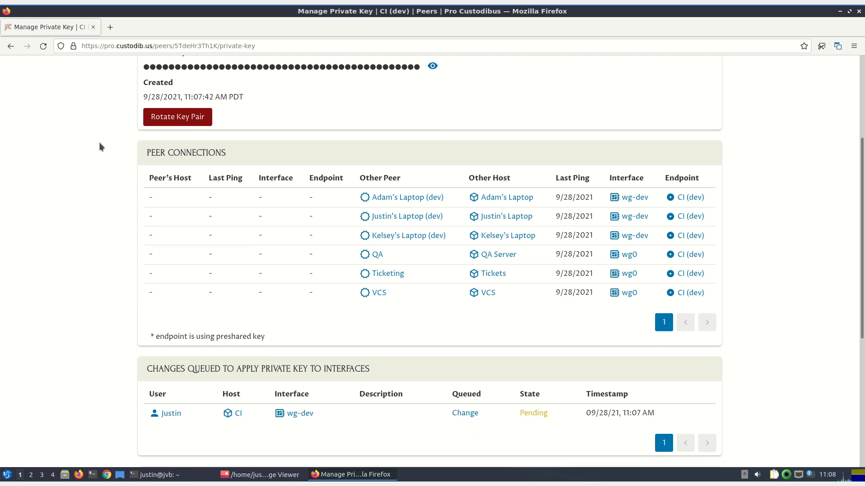
pyautogui.scroll(-2, 97, 148)
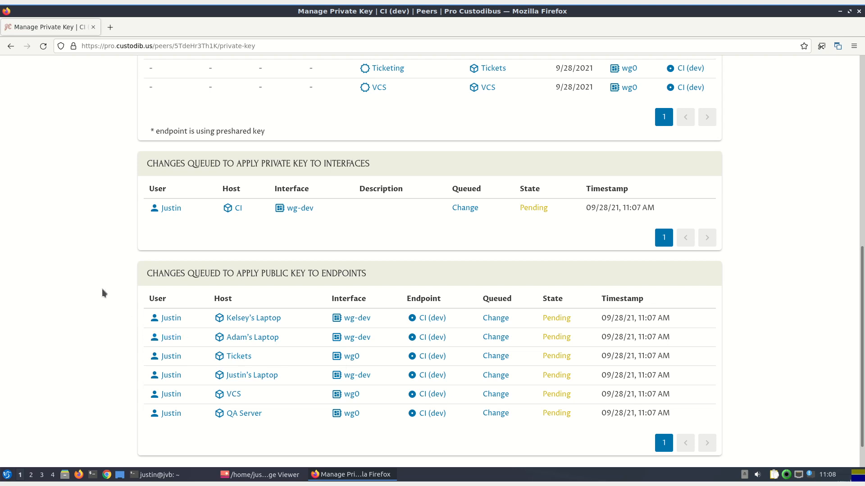
pyautogui.scroll(8, 102, 288)
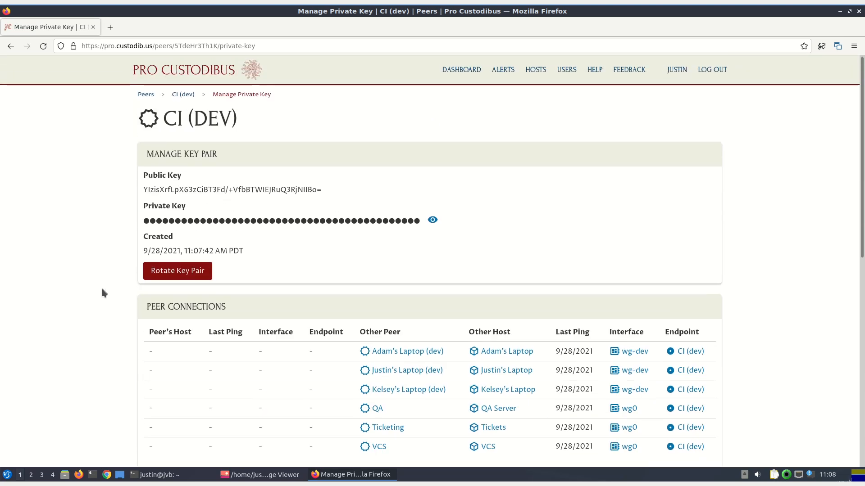
# - Inspect the public key of the CI (dev) (rotated 9/28/2021) peer, then return to the peers list
pyautogui.click(142, 96)
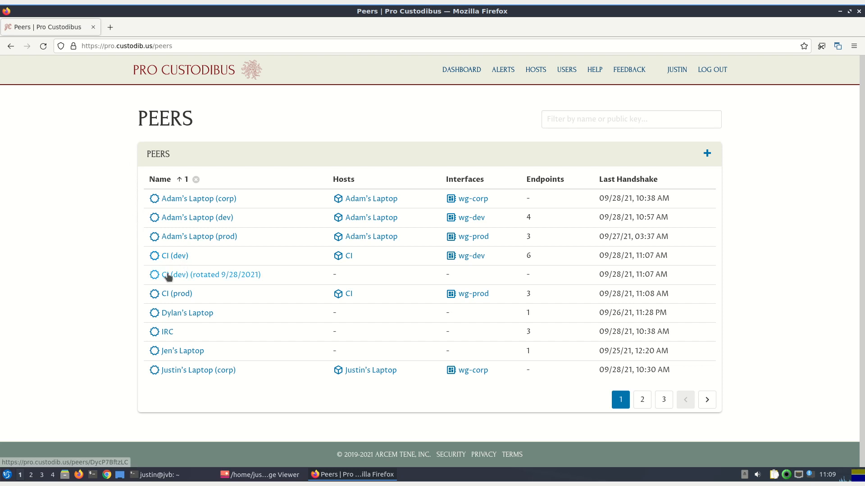
pyautogui.click(224, 276)
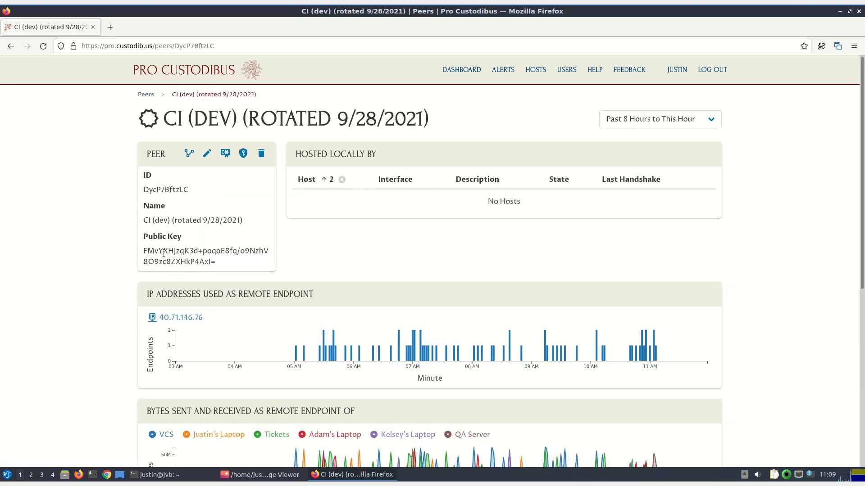
pyautogui.tripleClick(163, 253)
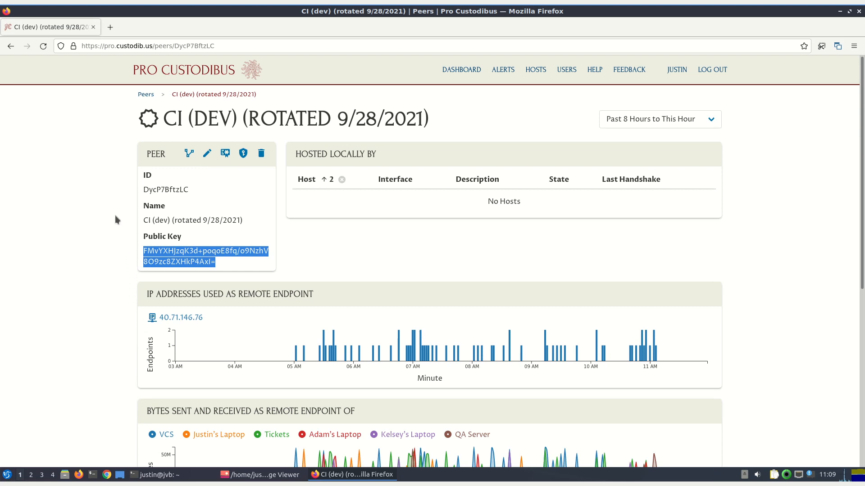
pyautogui.click(14, 49)
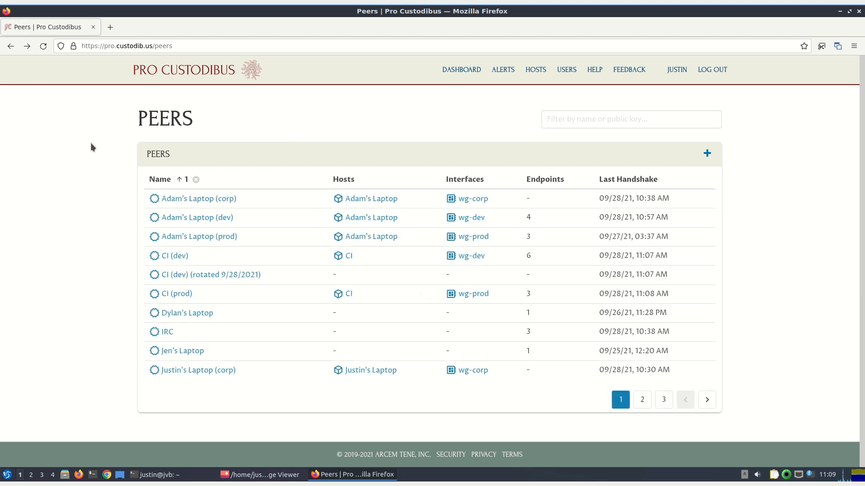
# - Check the CI (dev) peer's key pair page for its current connections and the state of its queued key changes
pyautogui.click(178, 255)
pyautogui.click(225, 153)
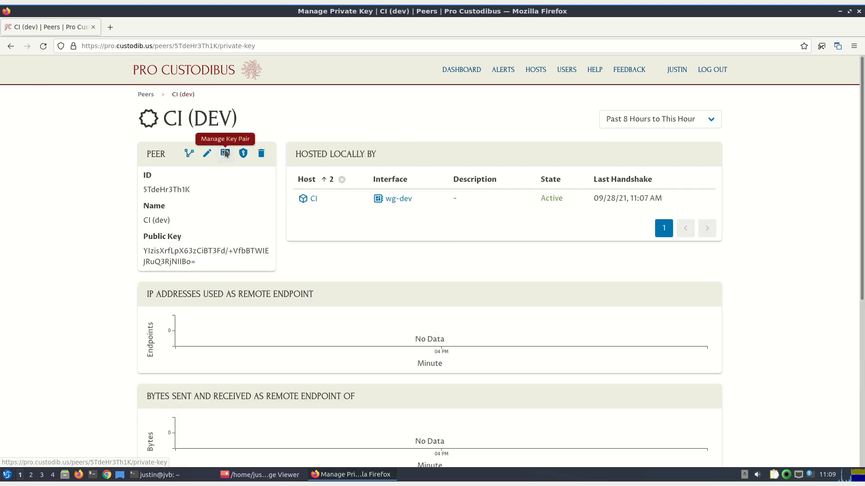
pyautogui.scroll(-10, 132, 196)
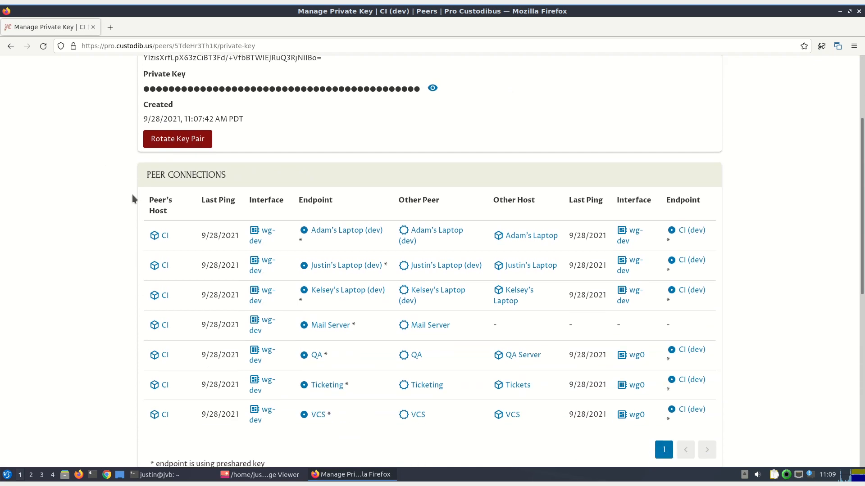
pyautogui.scroll(-3, 132, 197)
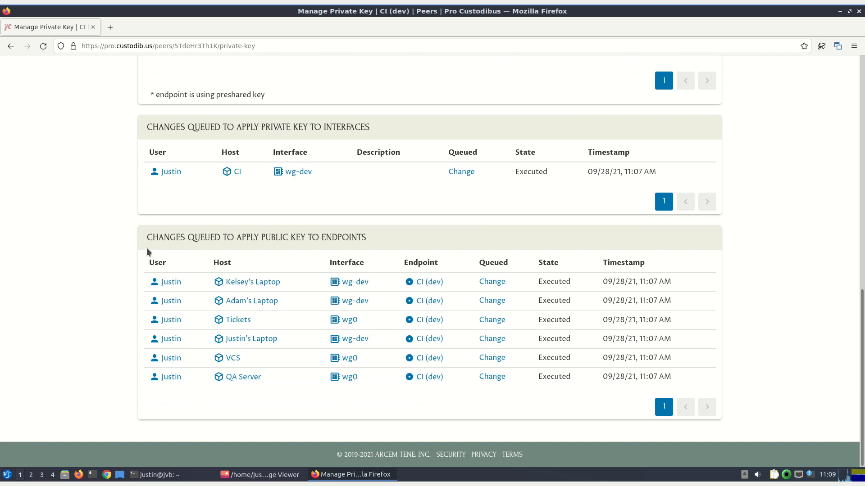
pyautogui.scroll(5, 144, 247)
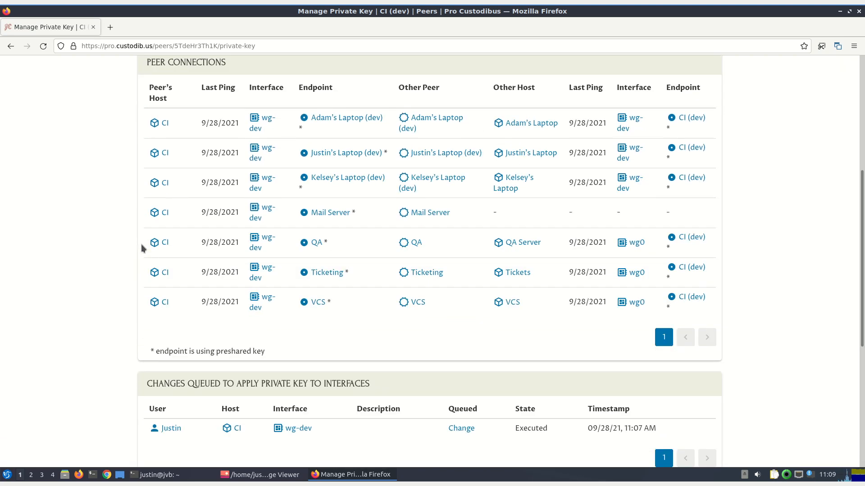
pyautogui.scroll(1, 141, 244)
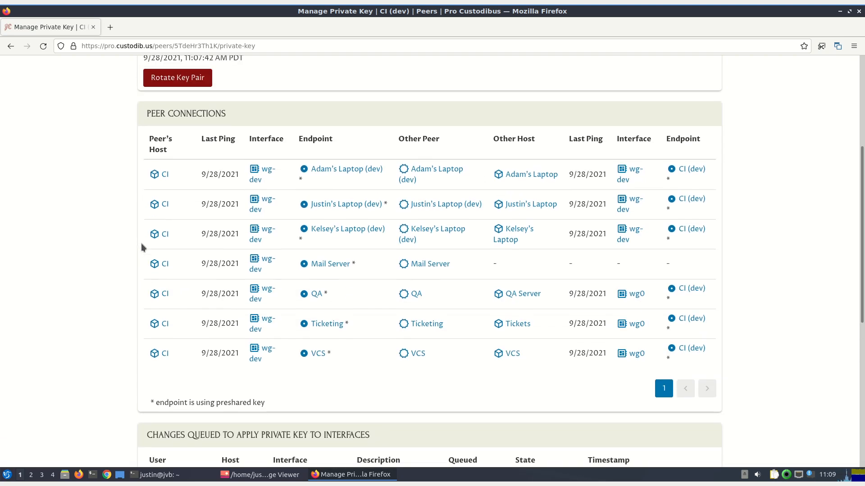
# - Examine the config changes of the CI host's wg-dev interface, then return to the key pair page
pyautogui.click(267, 169)
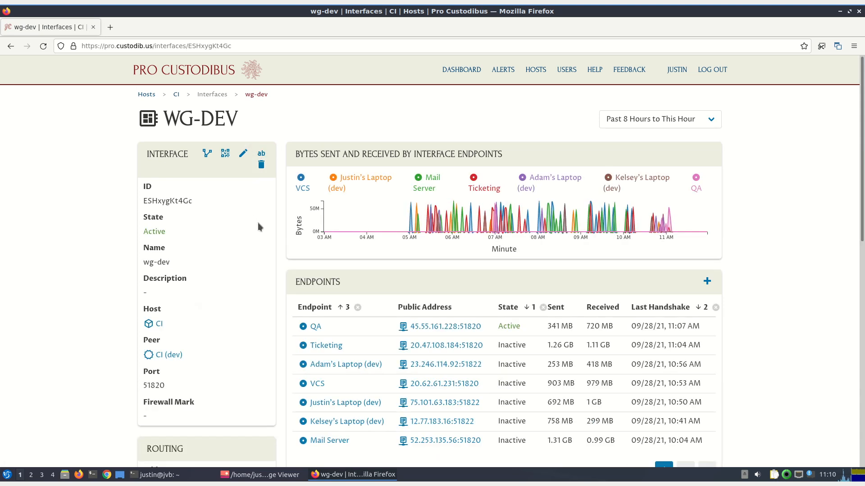
pyautogui.scroll(-5, 259, 225)
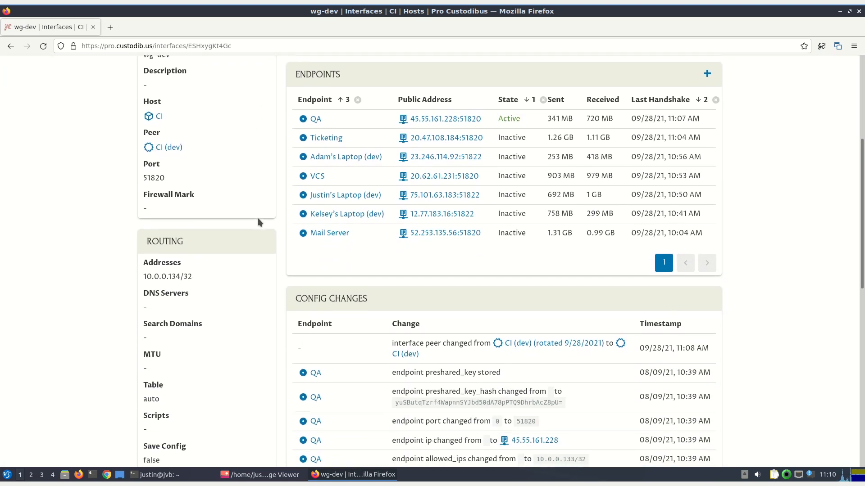
pyautogui.scroll(-1, 258, 217)
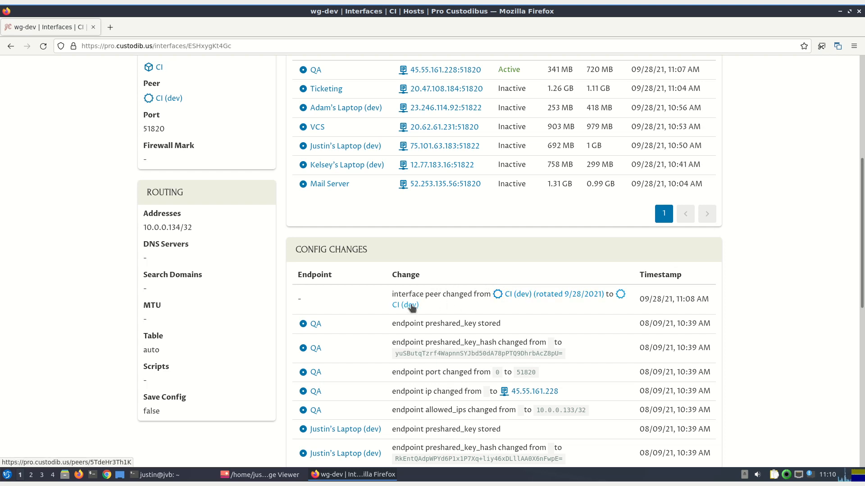
pyautogui.click(13, 49)
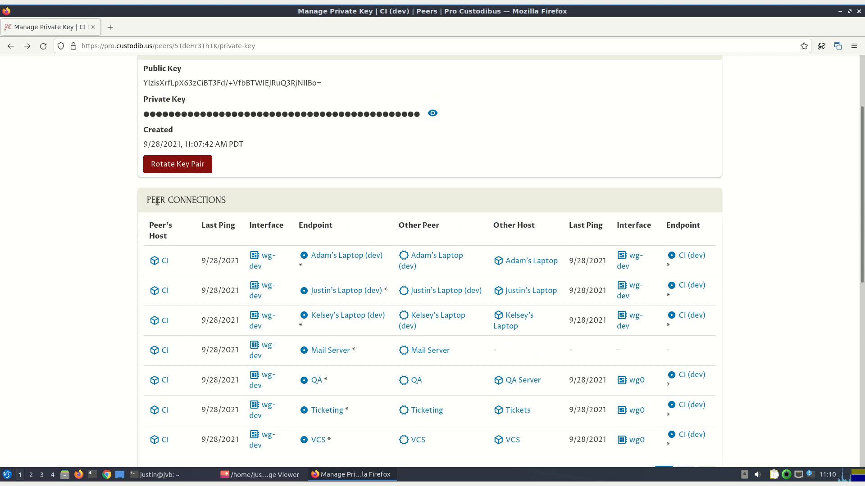
# - Check both pages of endpoints on the first laptop host listed in the peer connections, then return to the key pair page
pyautogui.click(521, 263)
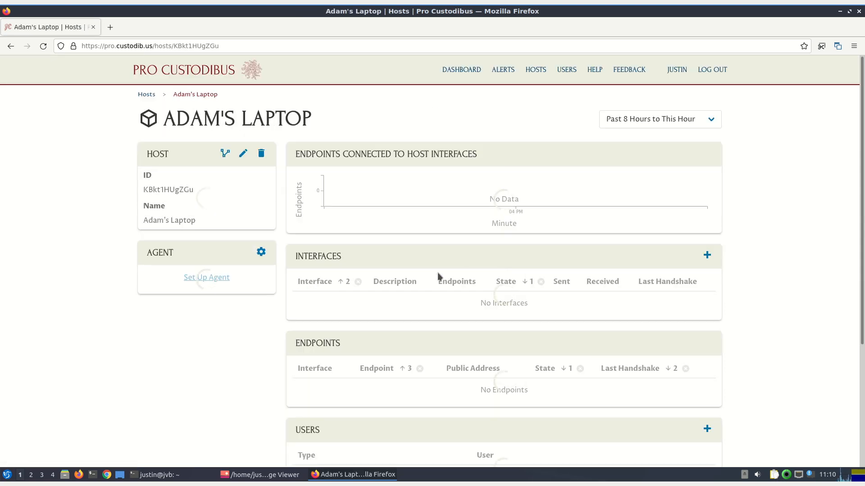
pyautogui.scroll(-2, 281, 304)
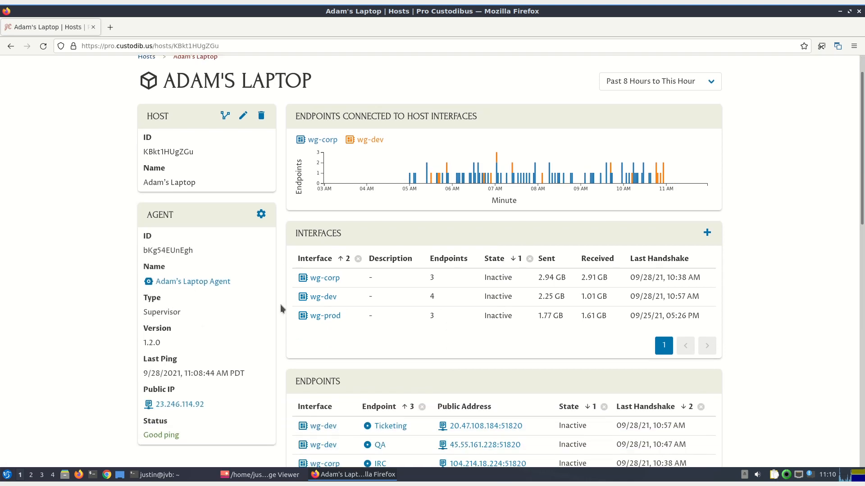
pyautogui.scroll(-3, 280, 301)
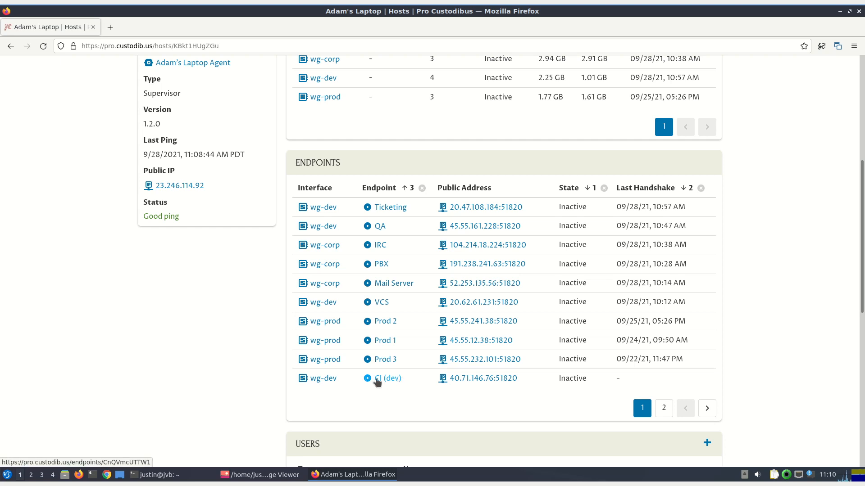
pyautogui.click(705, 409)
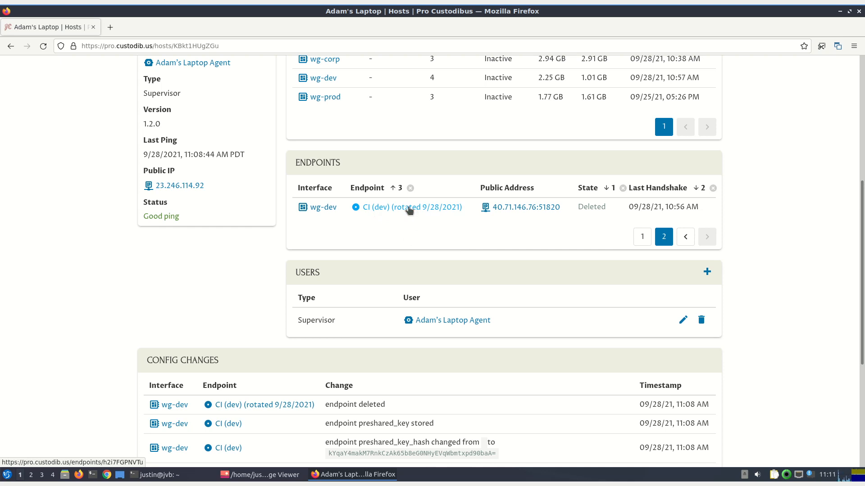
pyautogui.click(11, 47)
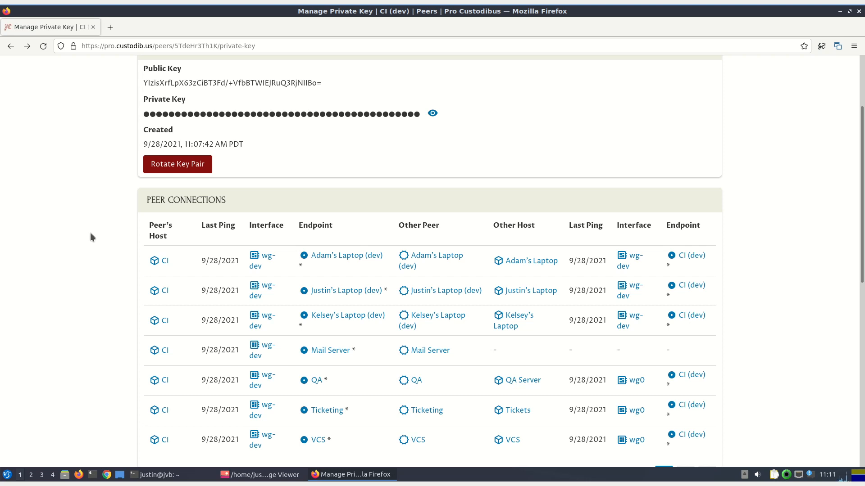
# - Copy the CI (dev) peer's new public key
pyautogui.scroll(-2, 93, 239)
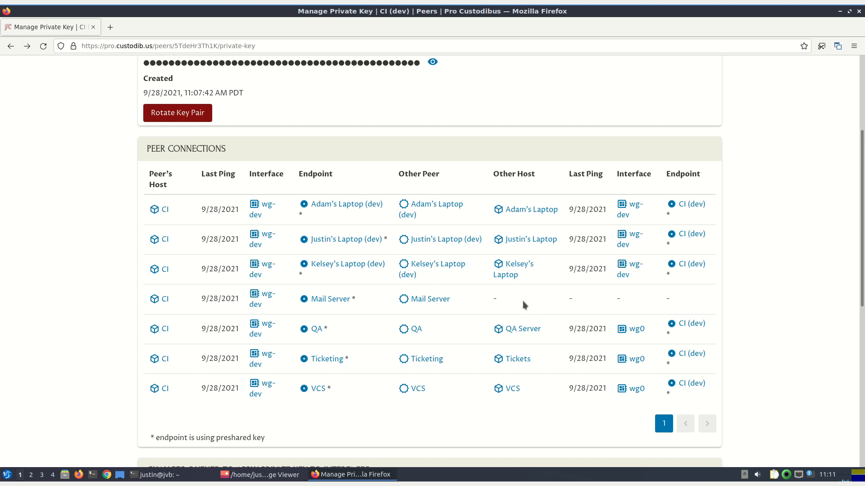
pyautogui.scroll(3, 515, 302)
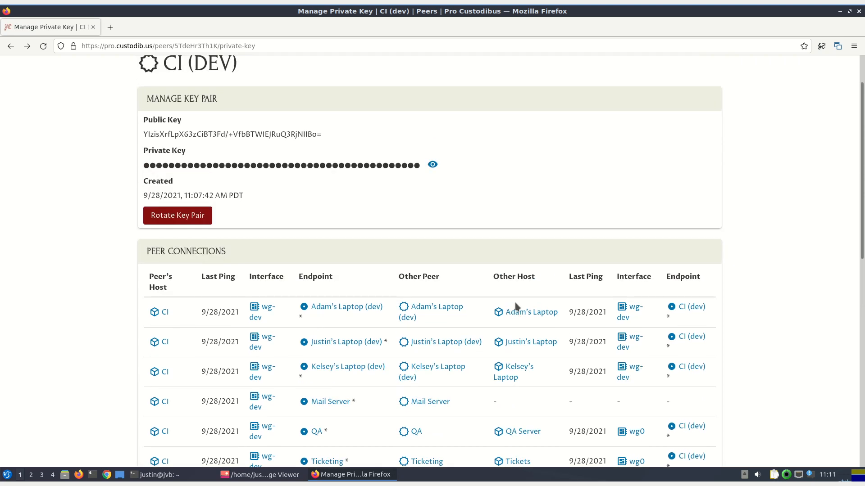
pyautogui.tripleClick(258, 131)
pyautogui.rightClick(254, 133)
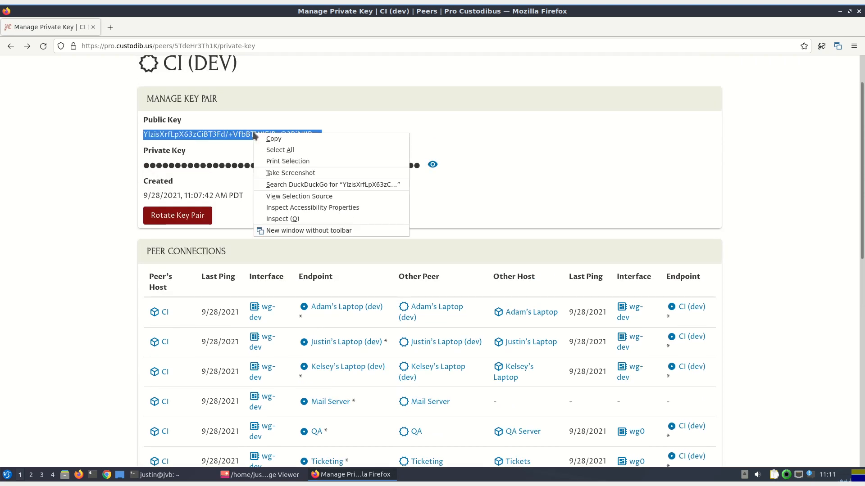
pyautogui.click(260, 139)
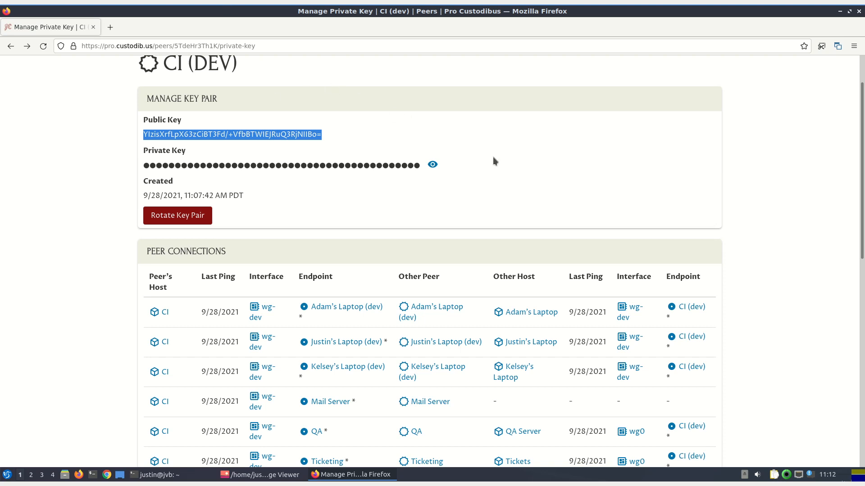
# - Open the details of the Tickets host from the hosts list
pyautogui.scroll(2, 494, 161)
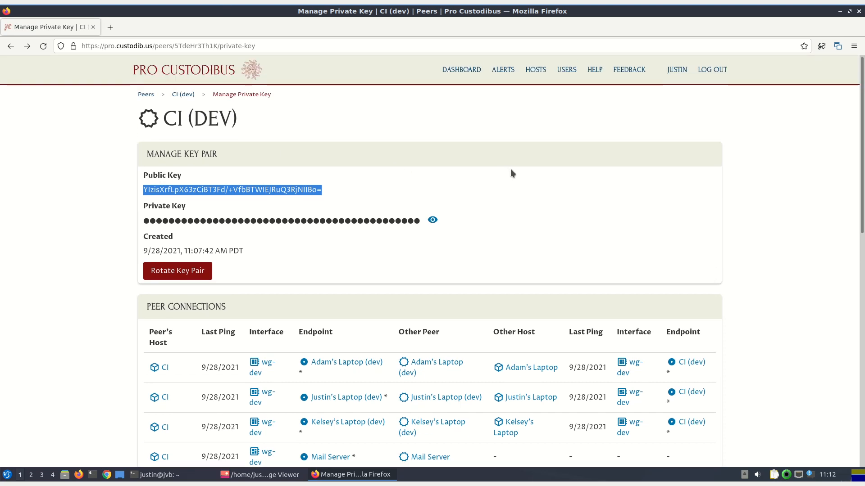
pyautogui.click(535, 71)
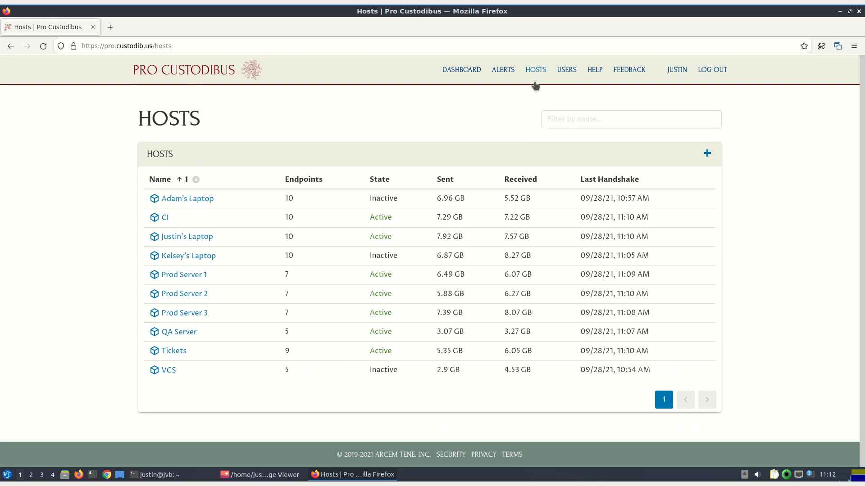
pyautogui.click(174, 352)
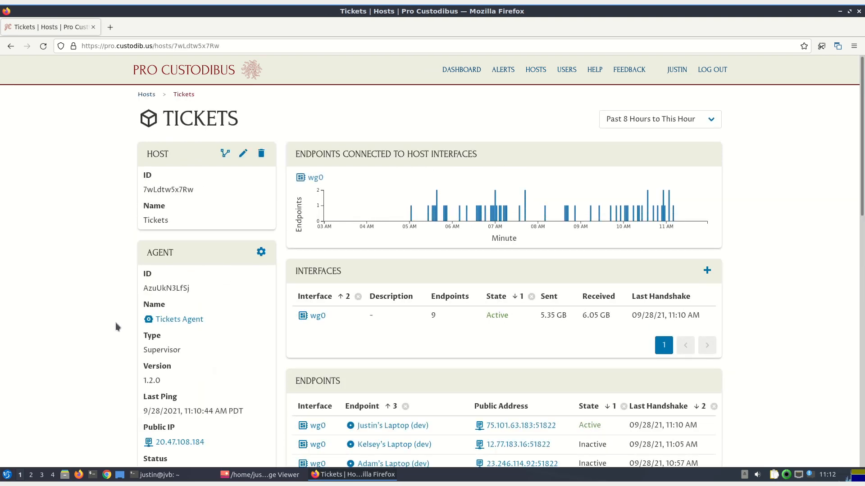
# - Open the preshared key management page of the Ticketing peer through the Tickets host's wg0 interface
pyautogui.click(315, 317)
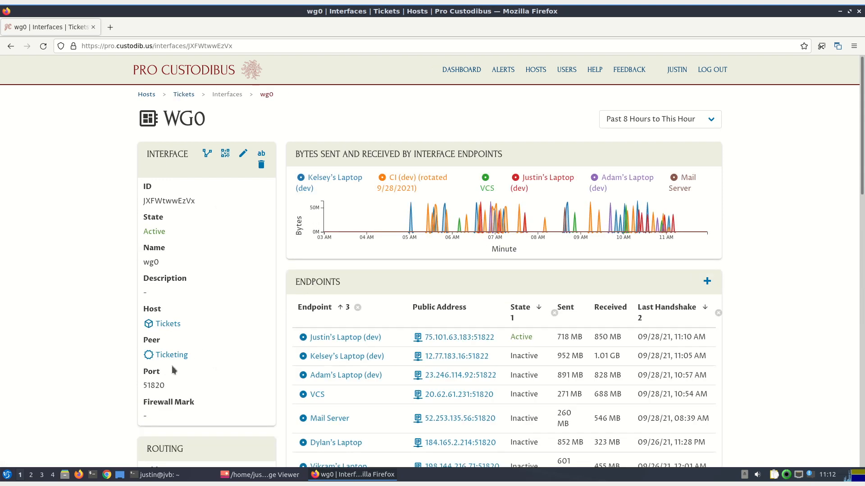
pyautogui.click(182, 355)
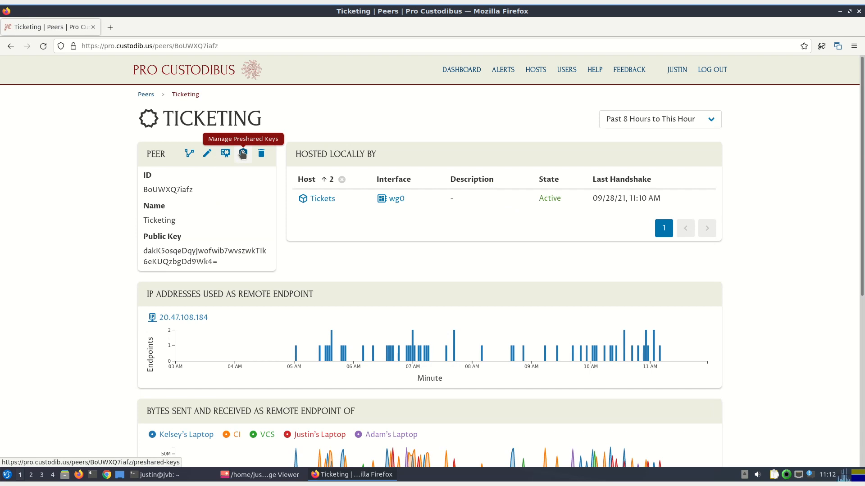
pyautogui.click(242, 154)
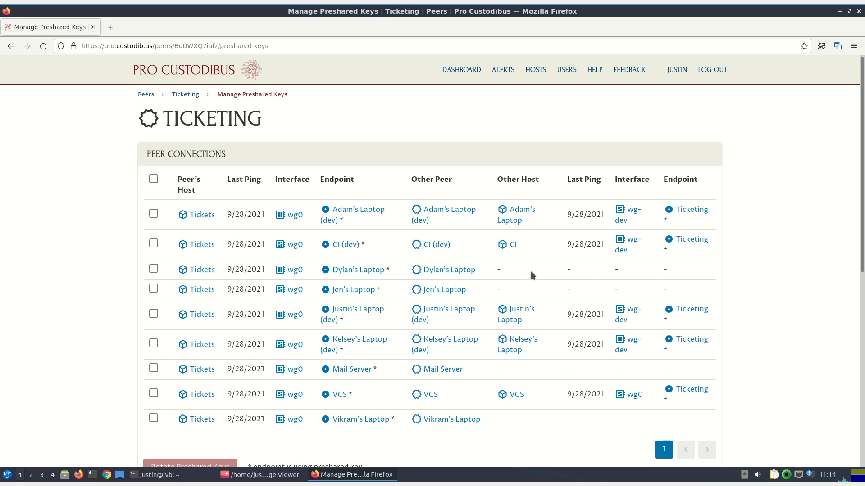
# - Select the peer connections to CI (dev), Mail Server, VCS and the three laptops marked (dev)
pyautogui.click(153, 215)
pyautogui.click(153, 245)
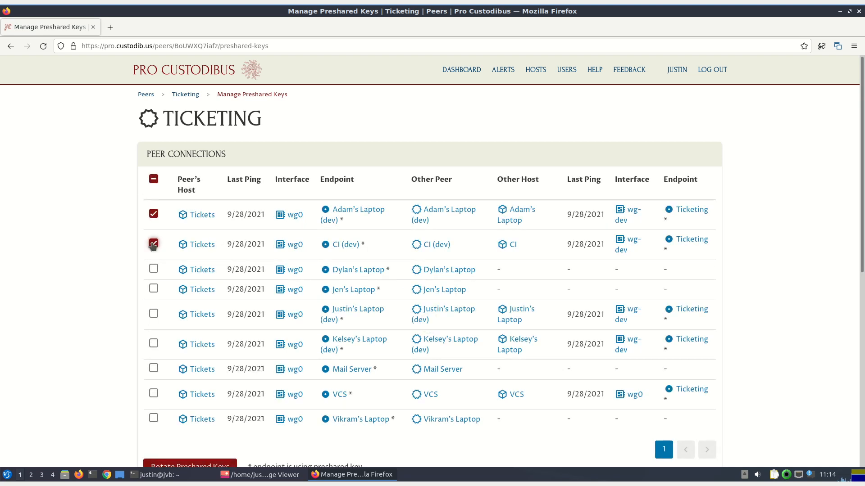
pyautogui.click(153, 313)
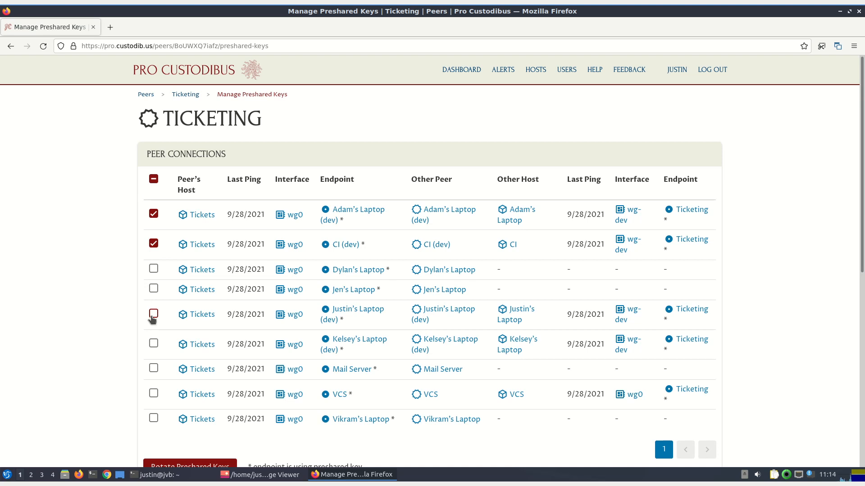
pyautogui.click(154, 343)
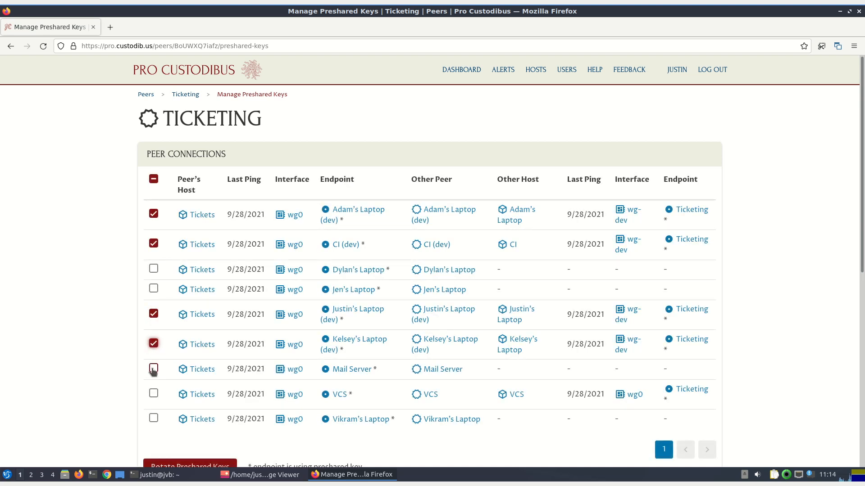
pyautogui.click(154, 418)
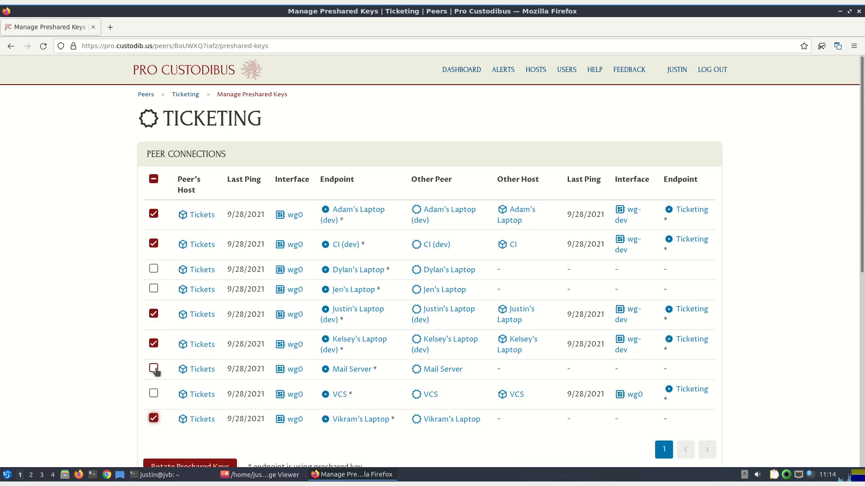
pyautogui.click(153, 415)
pyautogui.click(154, 417)
pyautogui.click(154, 394)
pyautogui.click(153, 368)
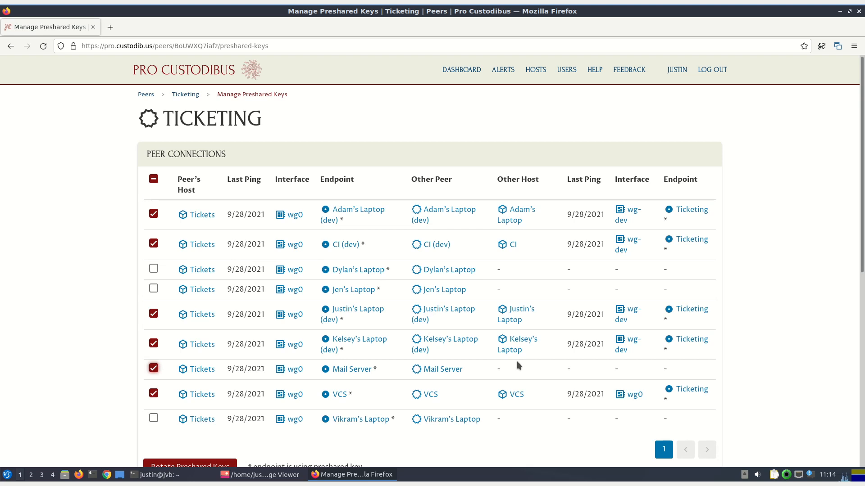
# - Rotate the preshared keys for the selected connections and confirm the rotation
pyautogui.scroll(-2, 435, 372)
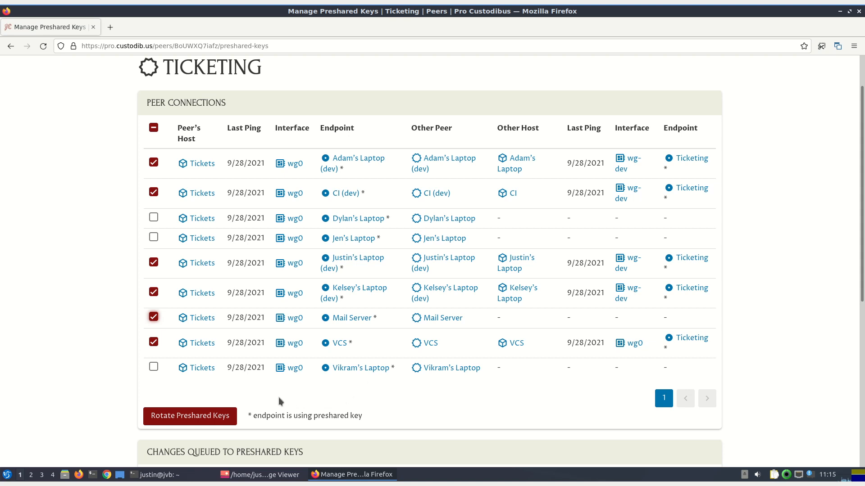
pyautogui.click(200, 418)
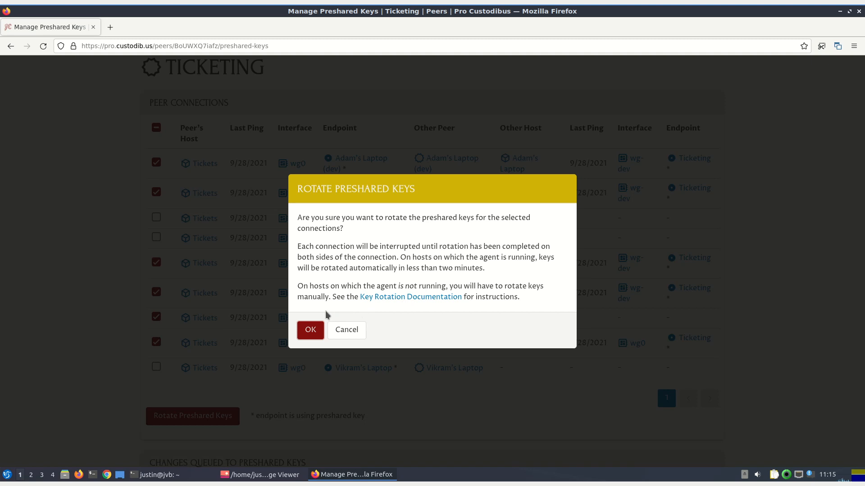
pyautogui.click(310, 330)
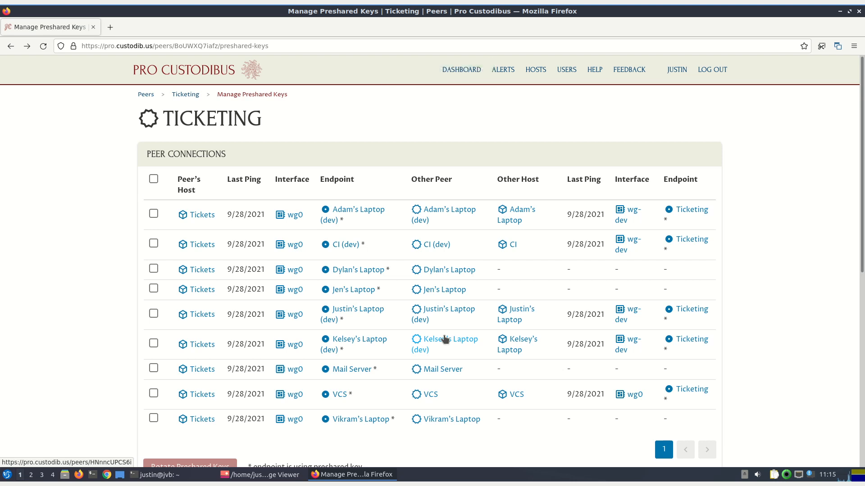
# - Review the list of changes queued to the Ticketing peer's preshared keys
pyautogui.scroll(-6, 86, 312)
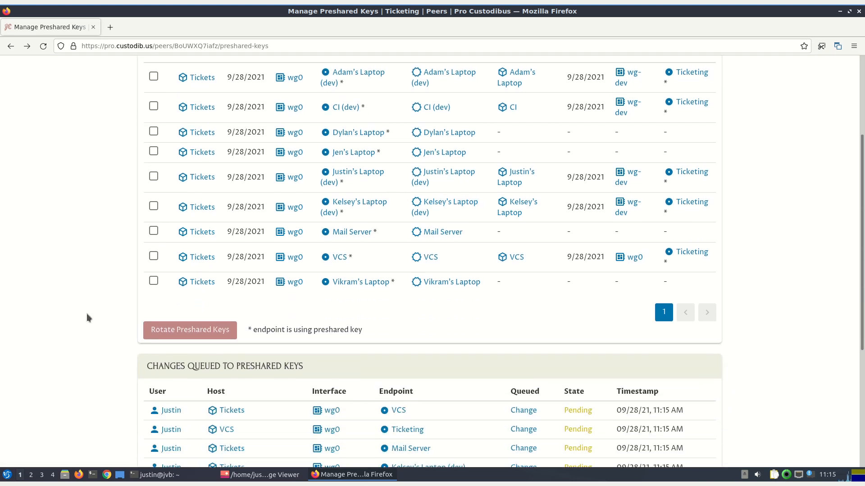
pyautogui.scroll(-1, 88, 317)
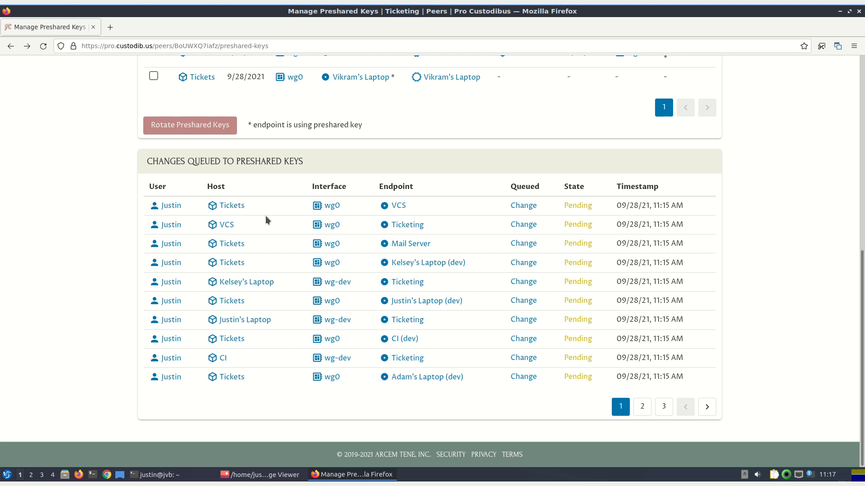
pyautogui.scroll(8, 282, 220)
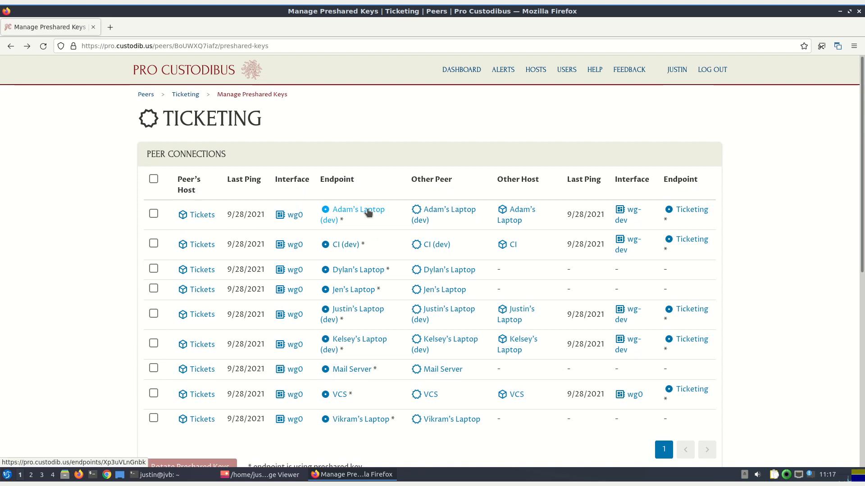
# - Examine the changes and stored preshared key of the first (dev) laptop endpoint in the peer connections, then return to the endpoint page
pyautogui.click(368, 211)
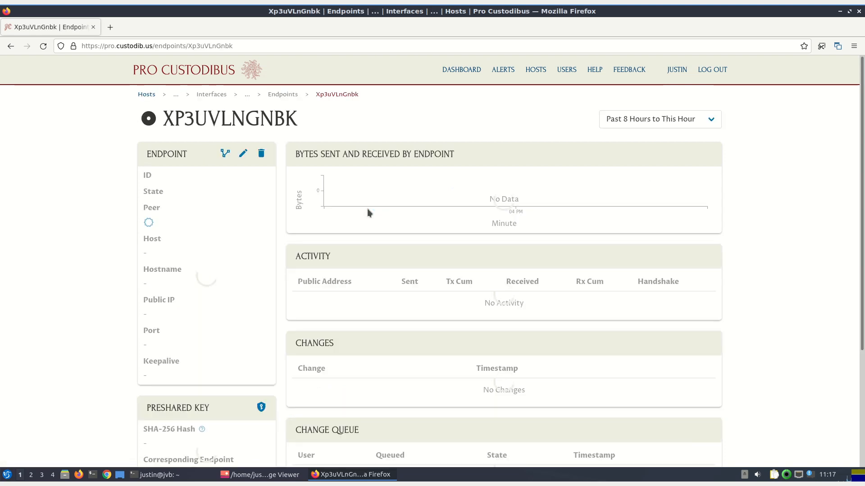
pyautogui.scroll(-2, 281, 238)
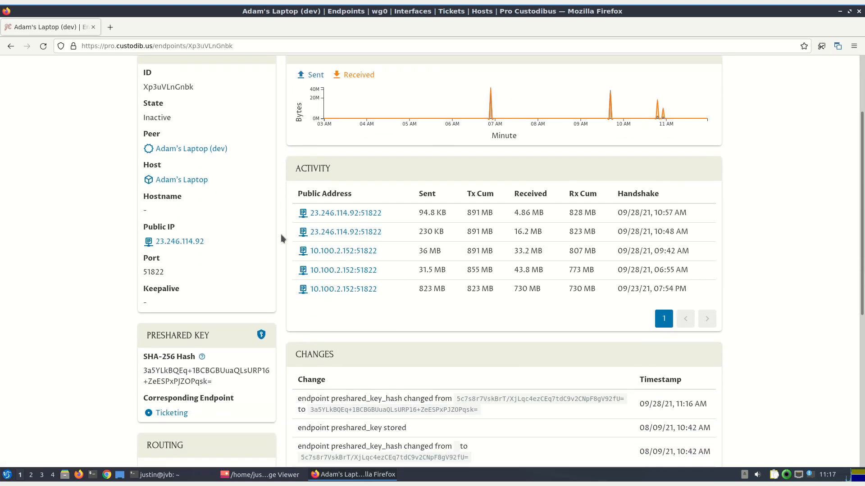
pyautogui.scroll(-3, 280, 231)
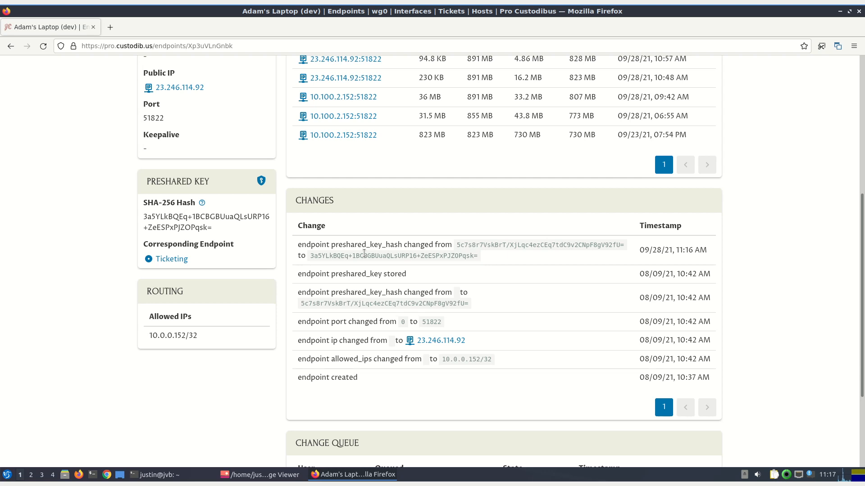
pyautogui.click(263, 187)
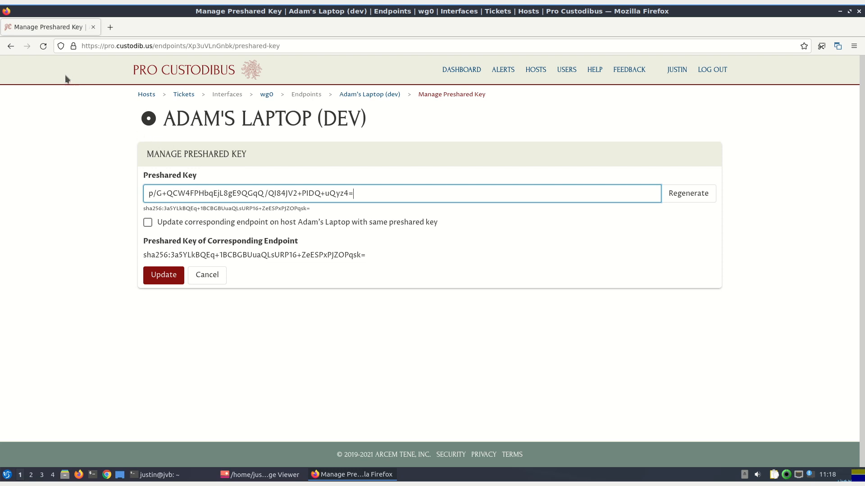
pyautogui.click(10, 46)
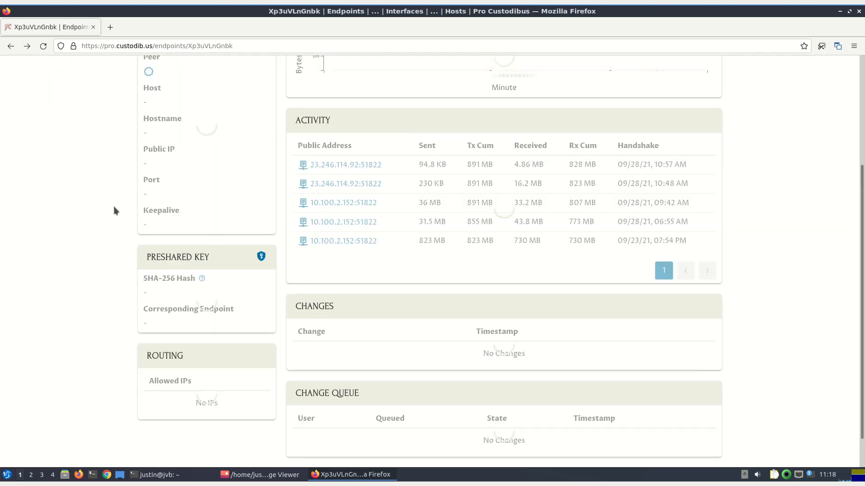
# - Compare the laptop endpoint's preshared key hash with that of its corresponding Ticketing endpoint, then return to the Ticketing preshared keys page
pyautogui.scroll(-2, 133, 263)
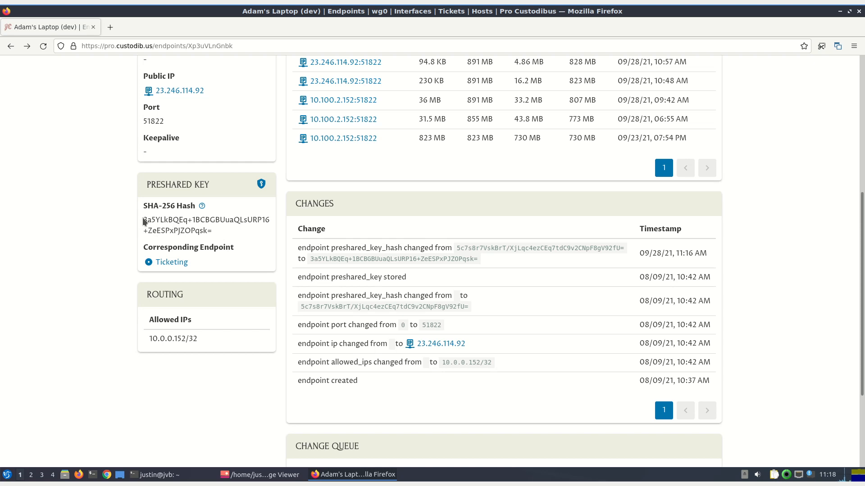
pyautogui.moveTo(143, 221); pyautogui.dragTo(181, 230)
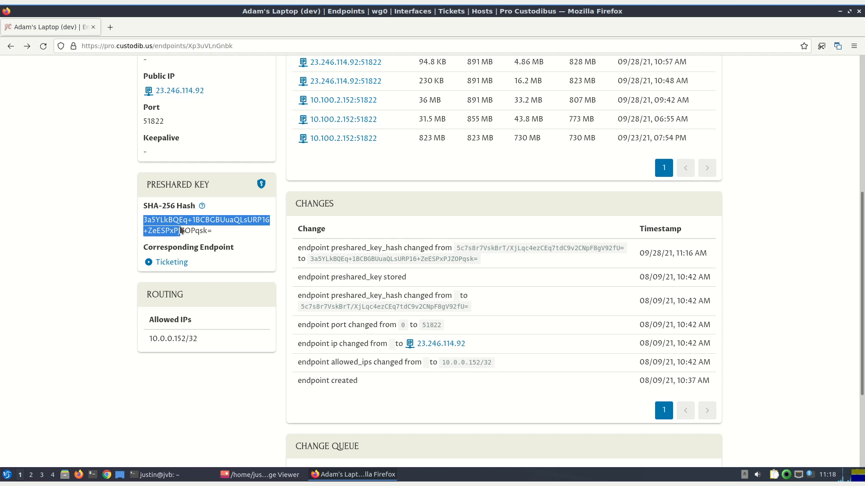
pyautogui.click(166, 230)
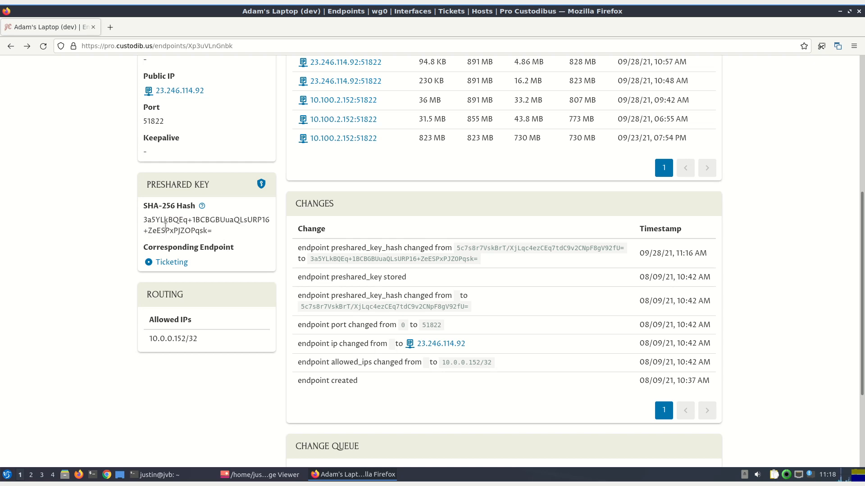
pyautogui.click(174, 263)
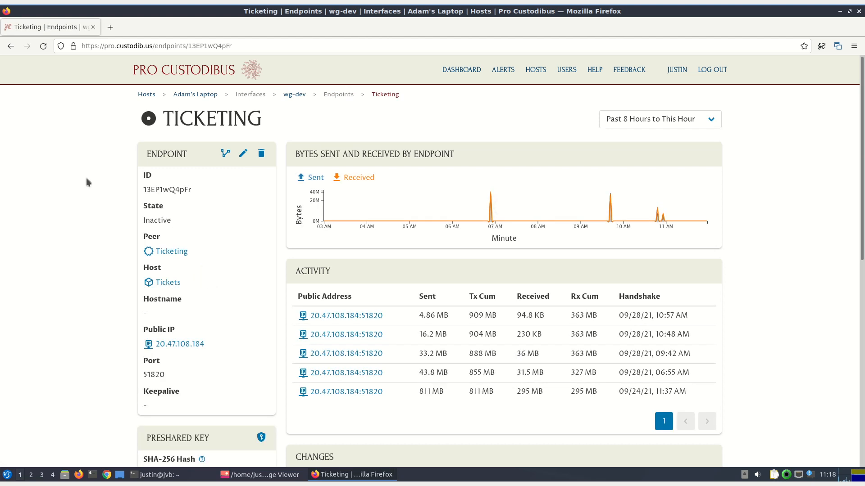
pyautogui.scroll(-5, 218, 231)
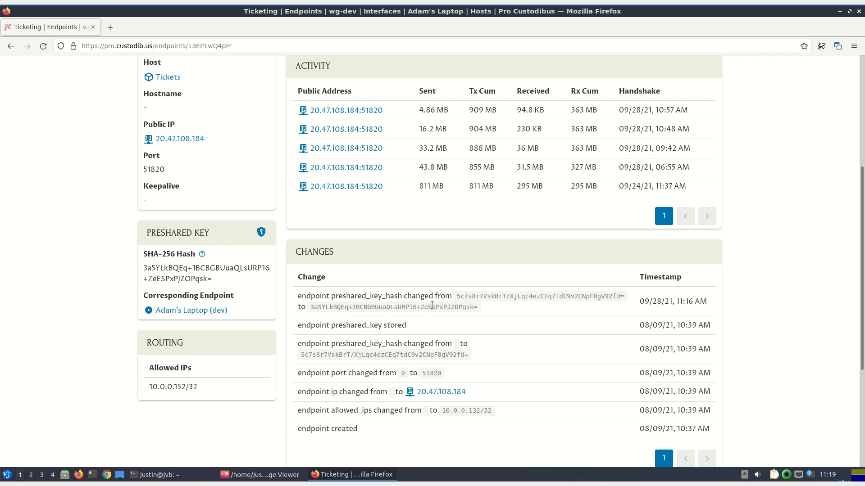
pyautogui.rightClick(15, 42)
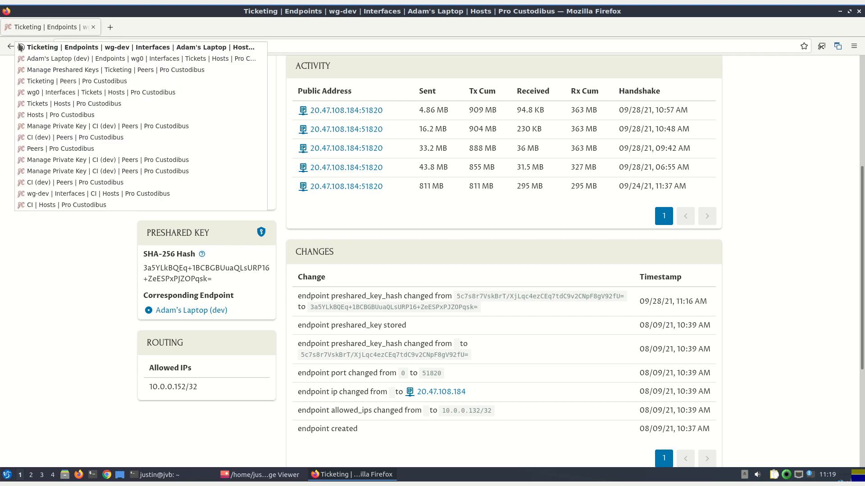
pyautogui.click(45, 70)
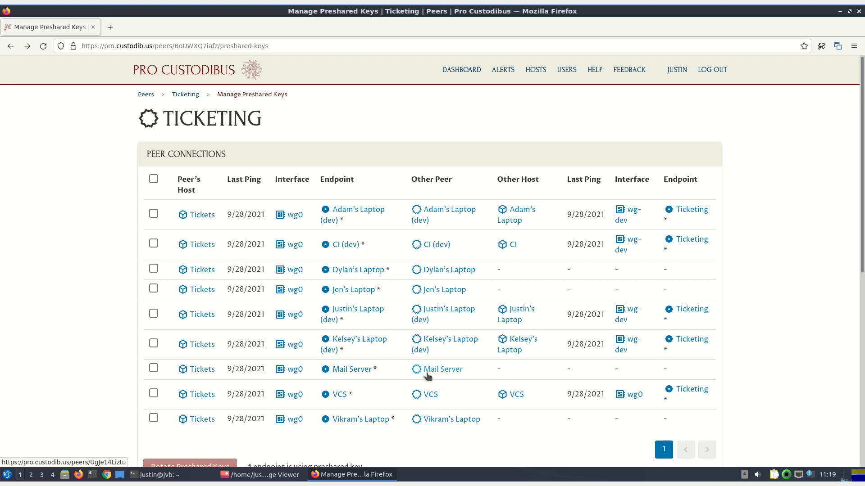
# - Open the Mail Server endpoint and check its preshared key hash and changes
pyautogui.click(363, 371)
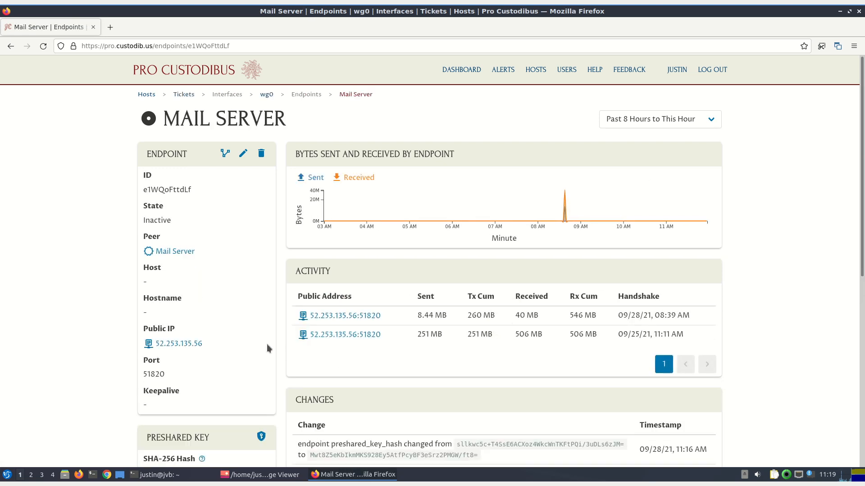
pyautogui.scroll(-3, 231, 210)
pyautogui.scroll(-3, 232, 199)
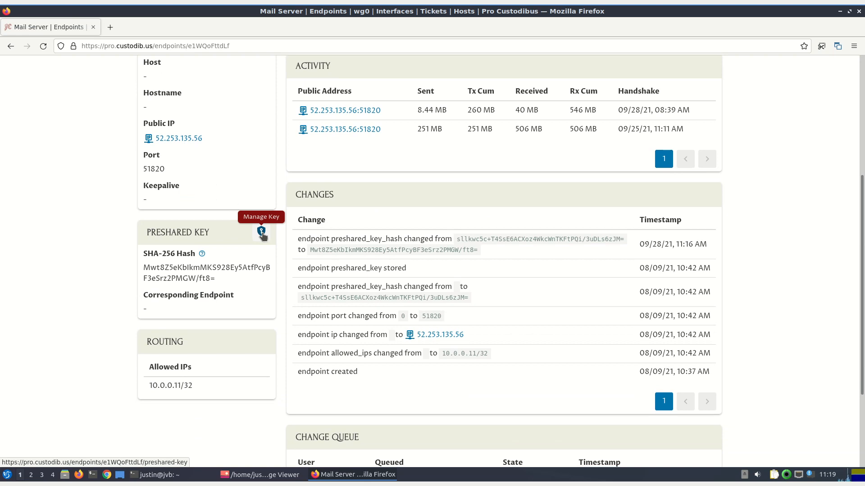
# - Copy the Mail Server endpoint's new preshared key, then return to the Ticketing preshared keys page
pyautogui.click(261, 232)
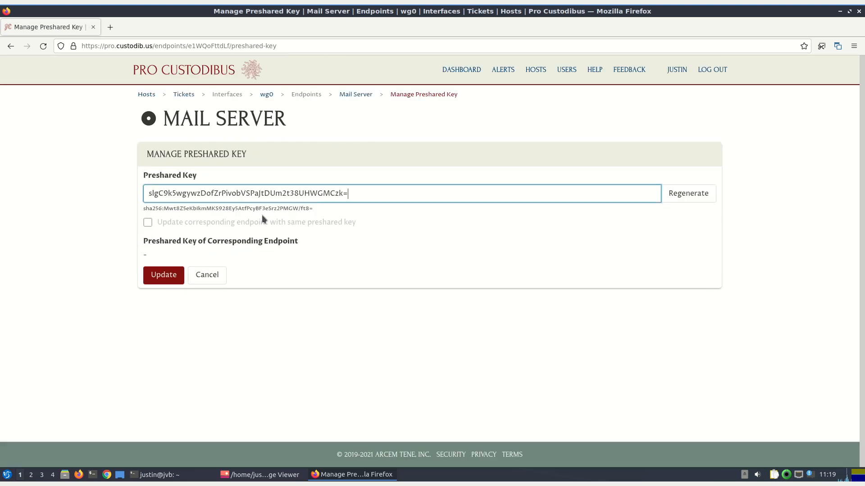
pyautogui.tripleClick(264, 194)
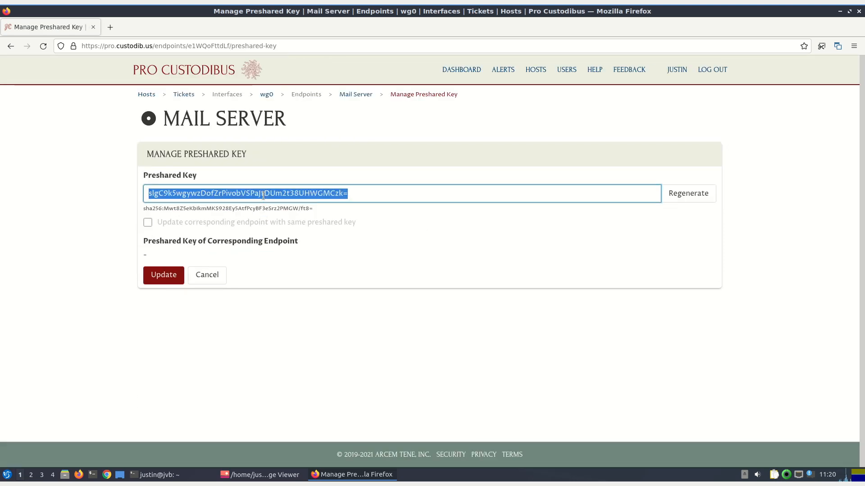
pyautogui.rightClick(261, 197)
pyautogui.click(289, 236)
pyautogui.rightClick(9, 46)
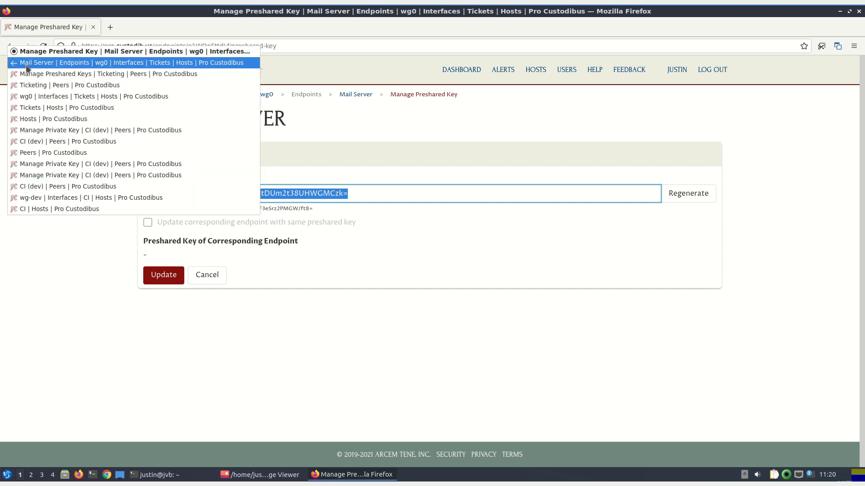
pyautogui.click(49, 74)
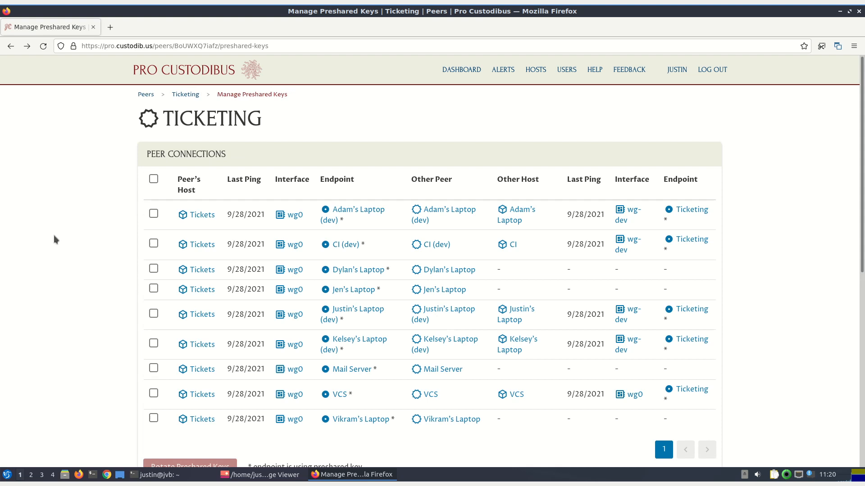